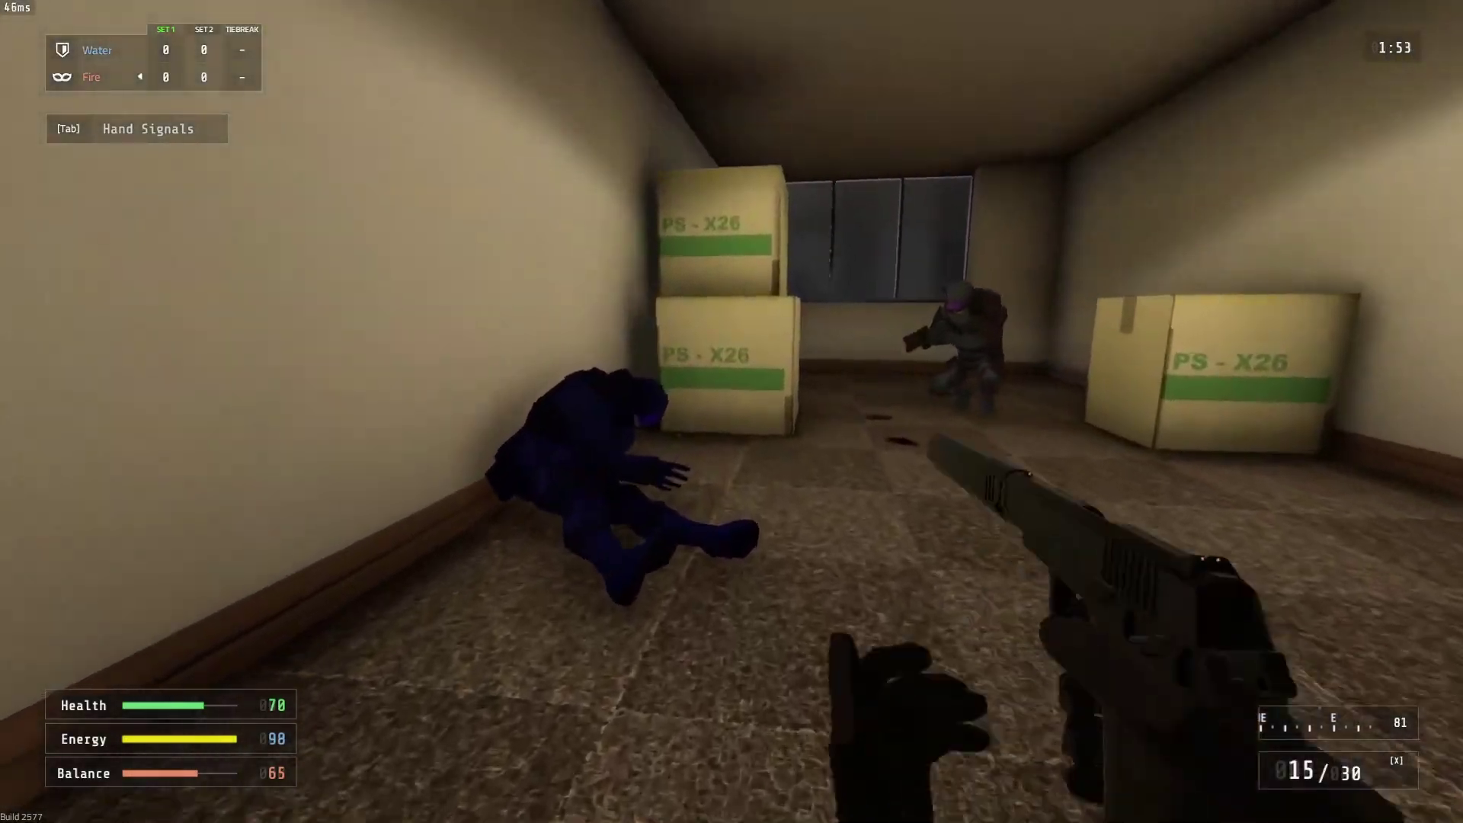
click(732, 412)
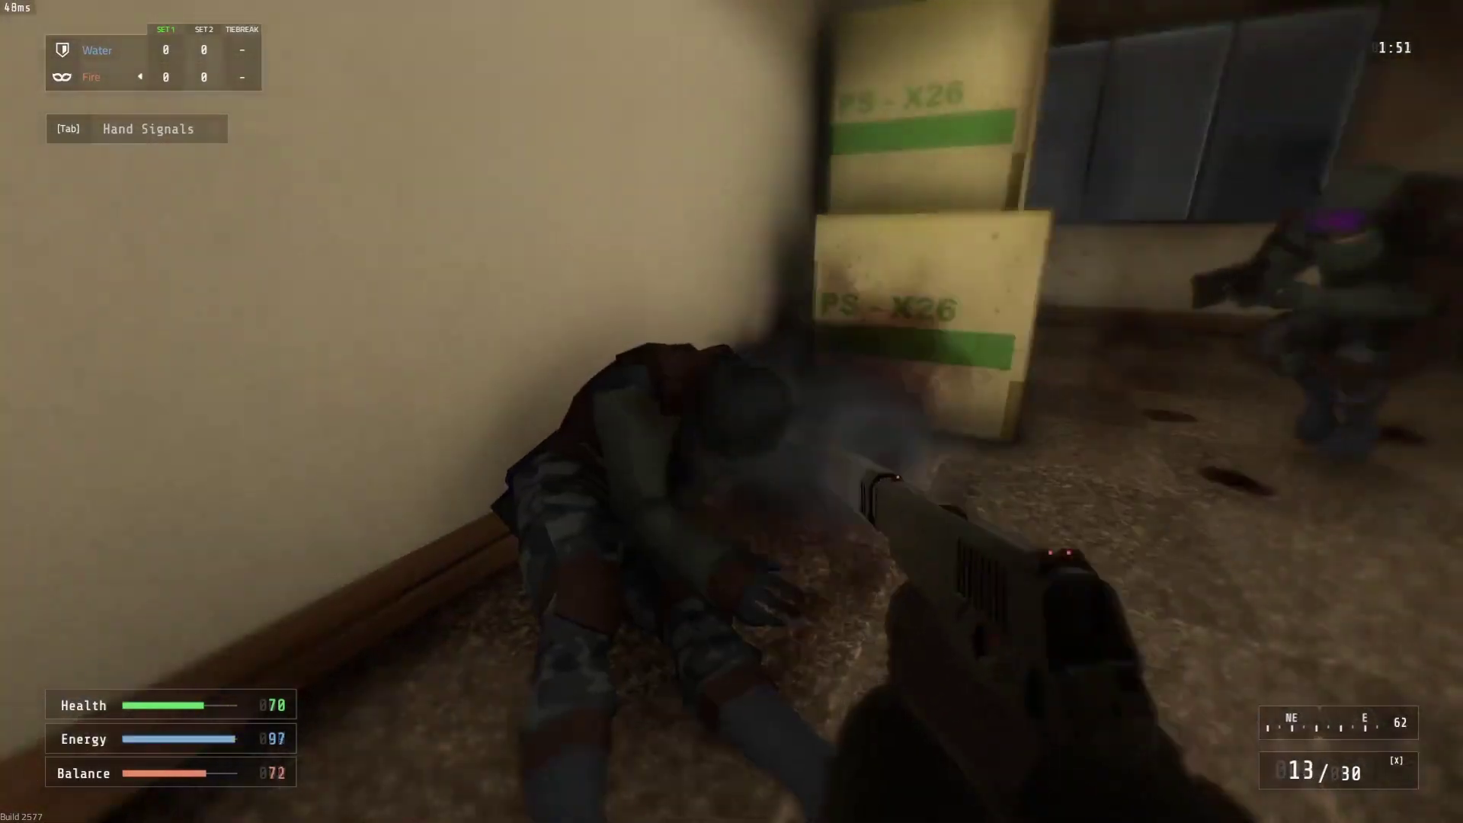
click(732, 412)
click(732, 412)
right_click(732, 412)
click(731, 412)
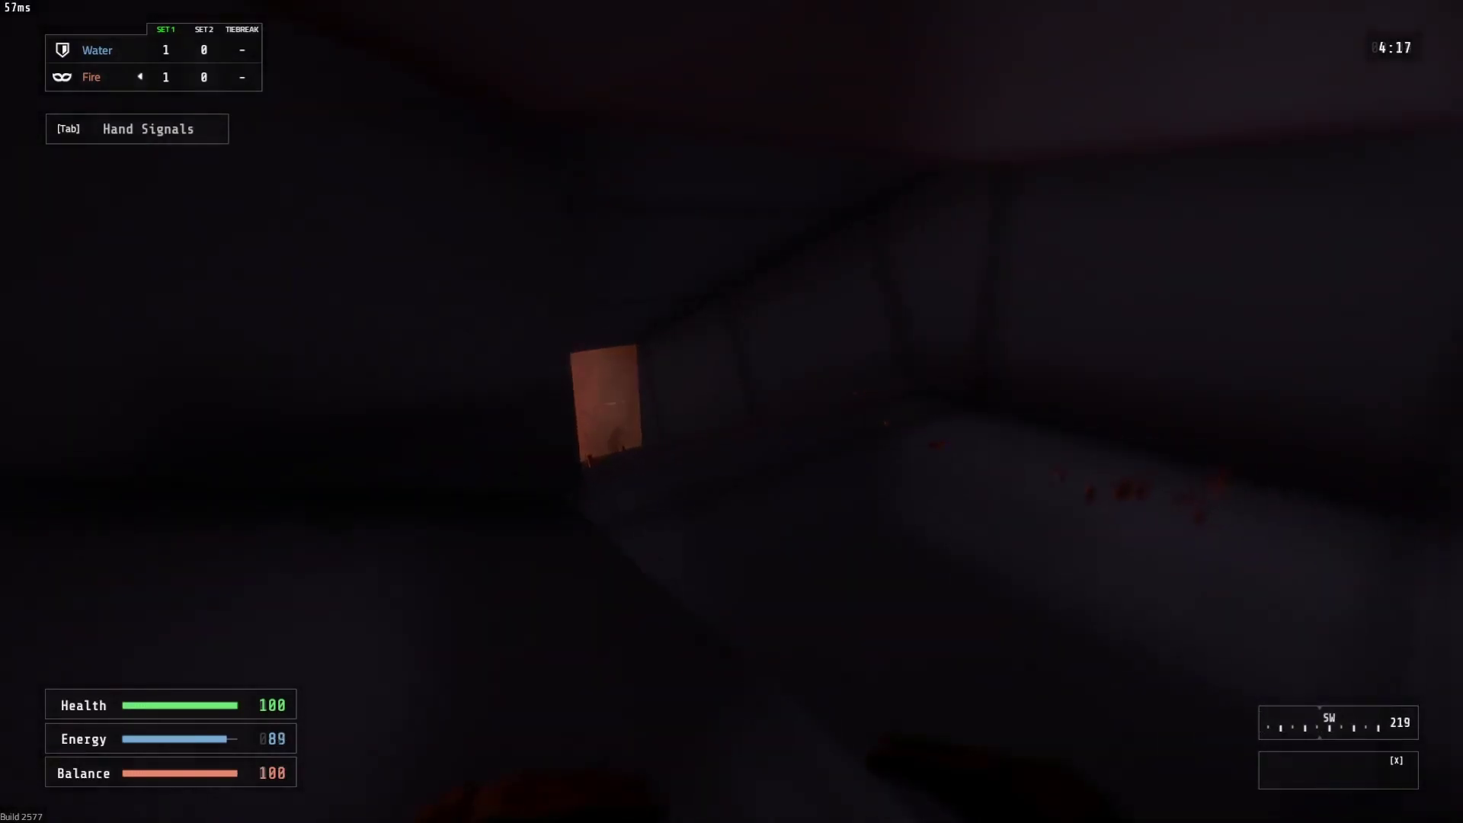
key(q)
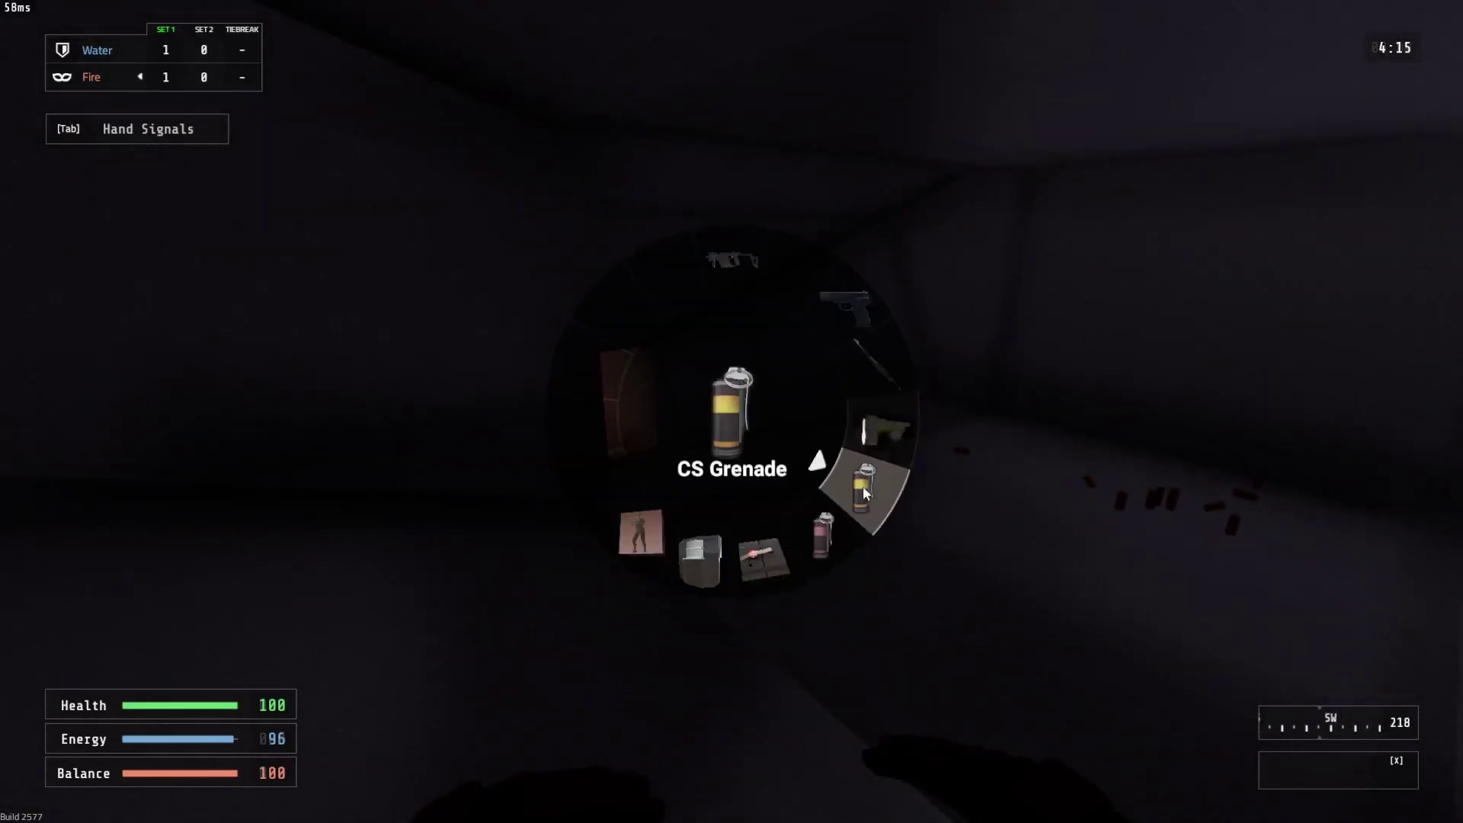
click(861, 486)
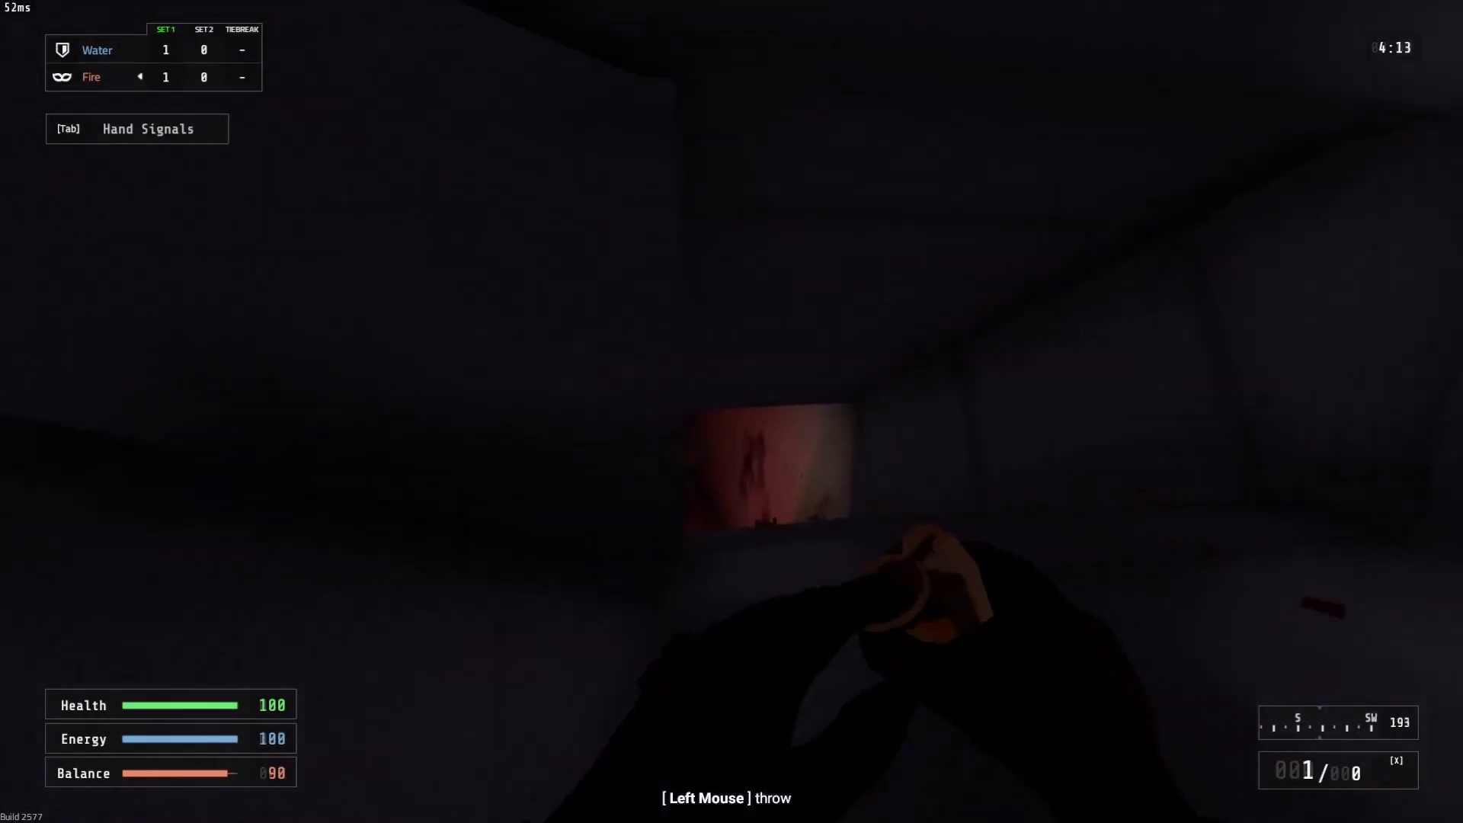
click(733, 412)
key(q)
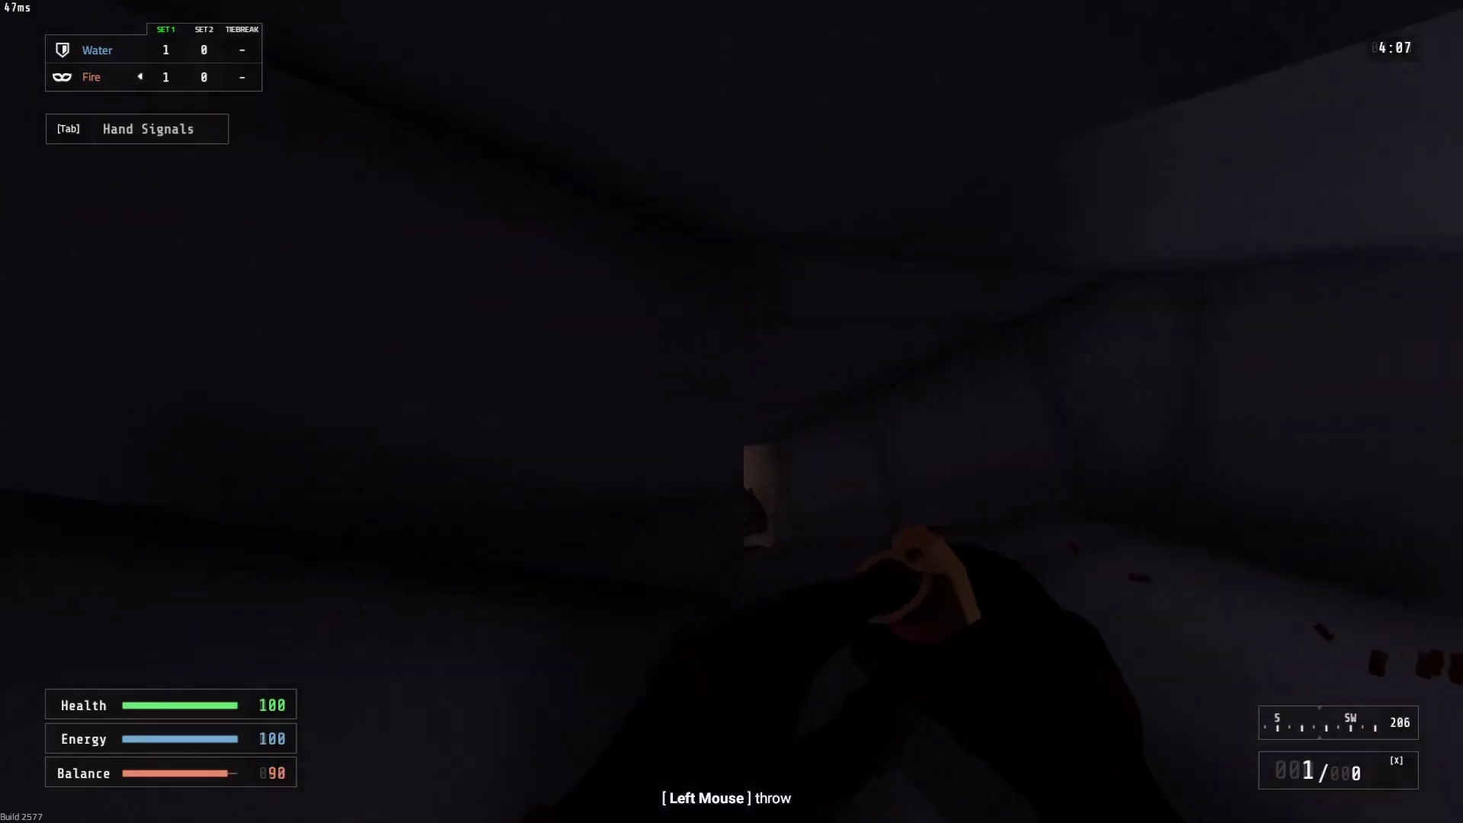
key(1)
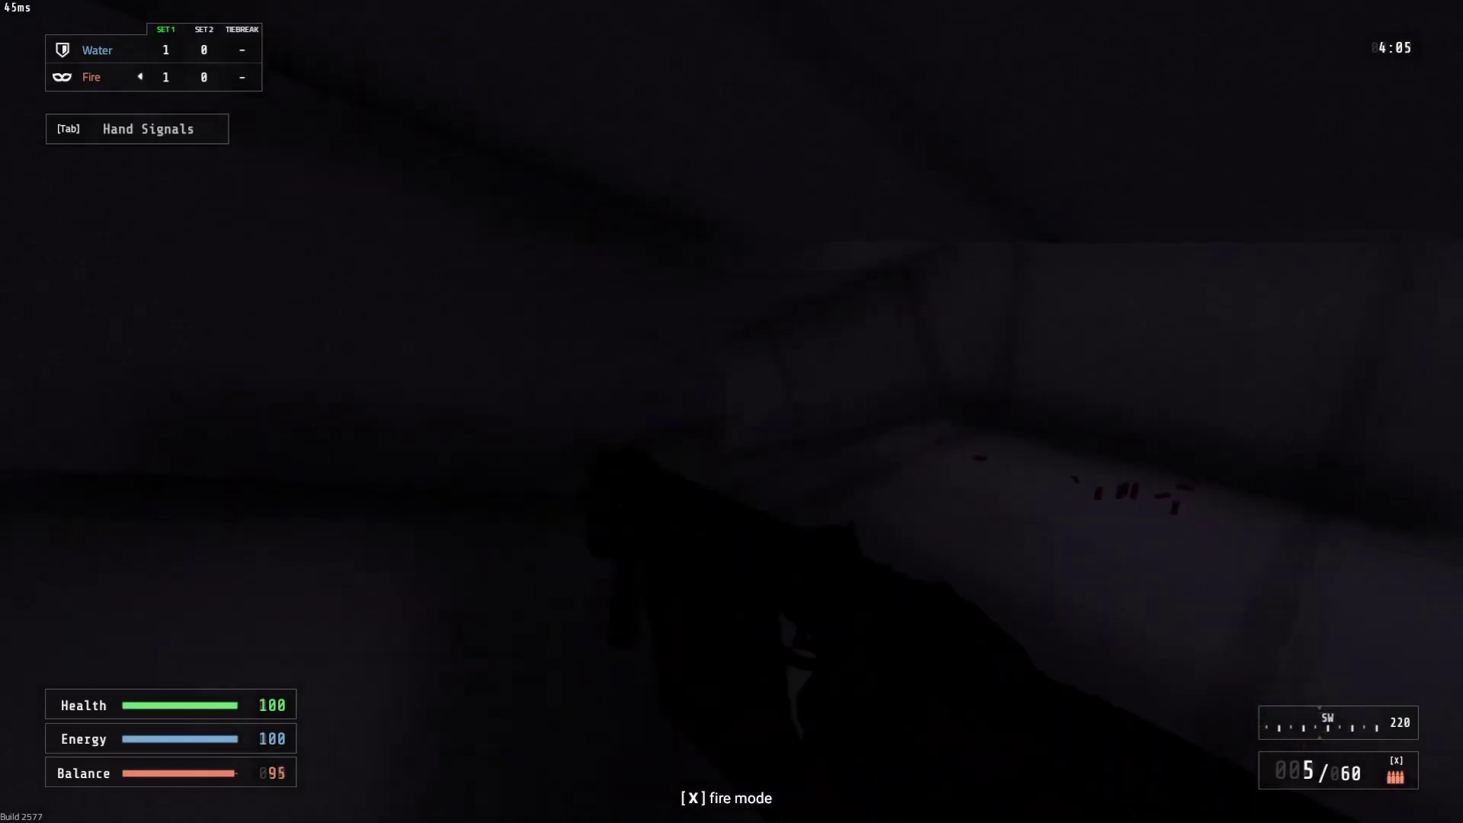
drag(732, 413, 733, 412)
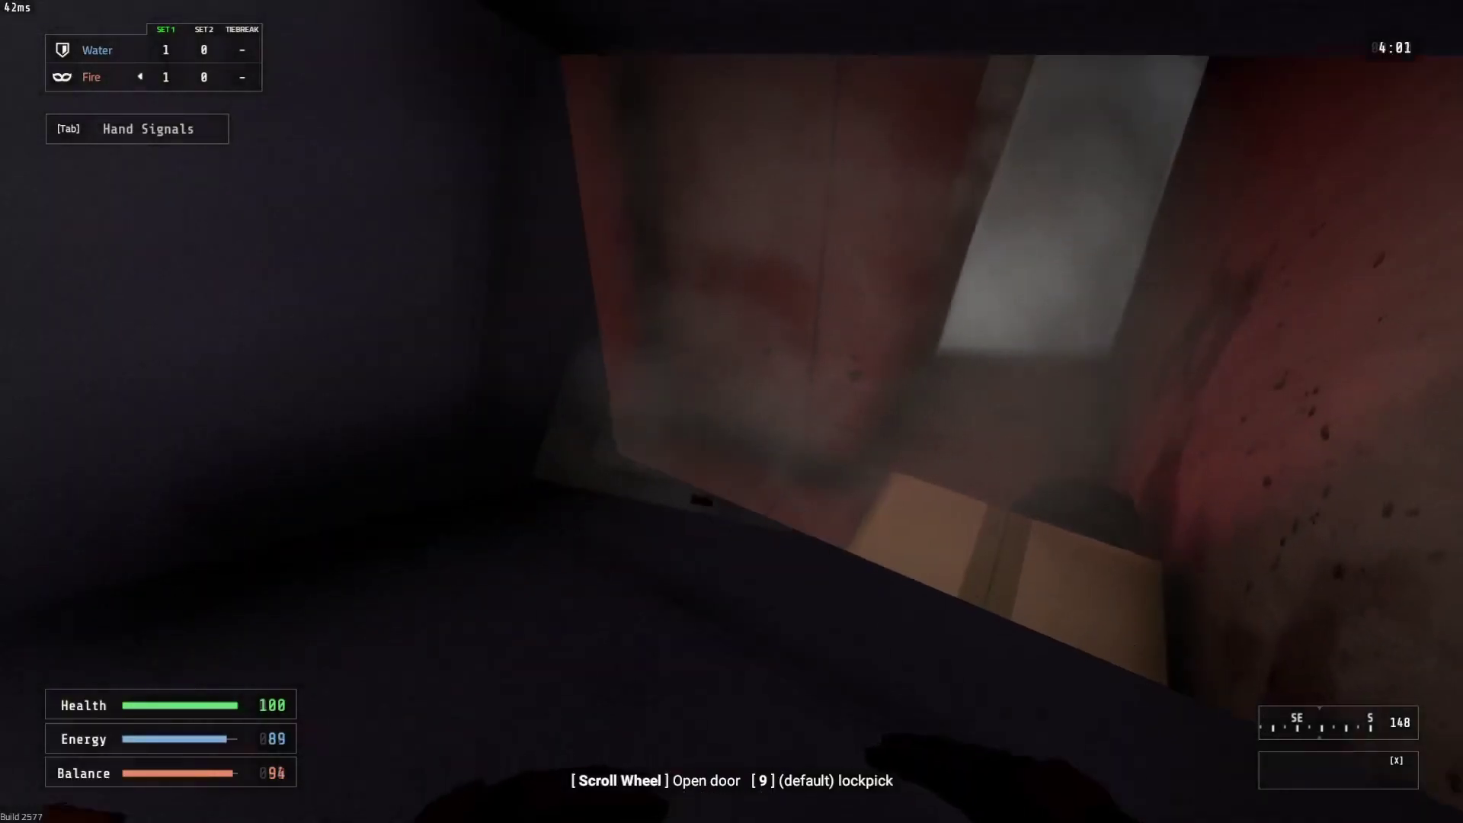
key(2)
scroll(733, 412, up, 1)
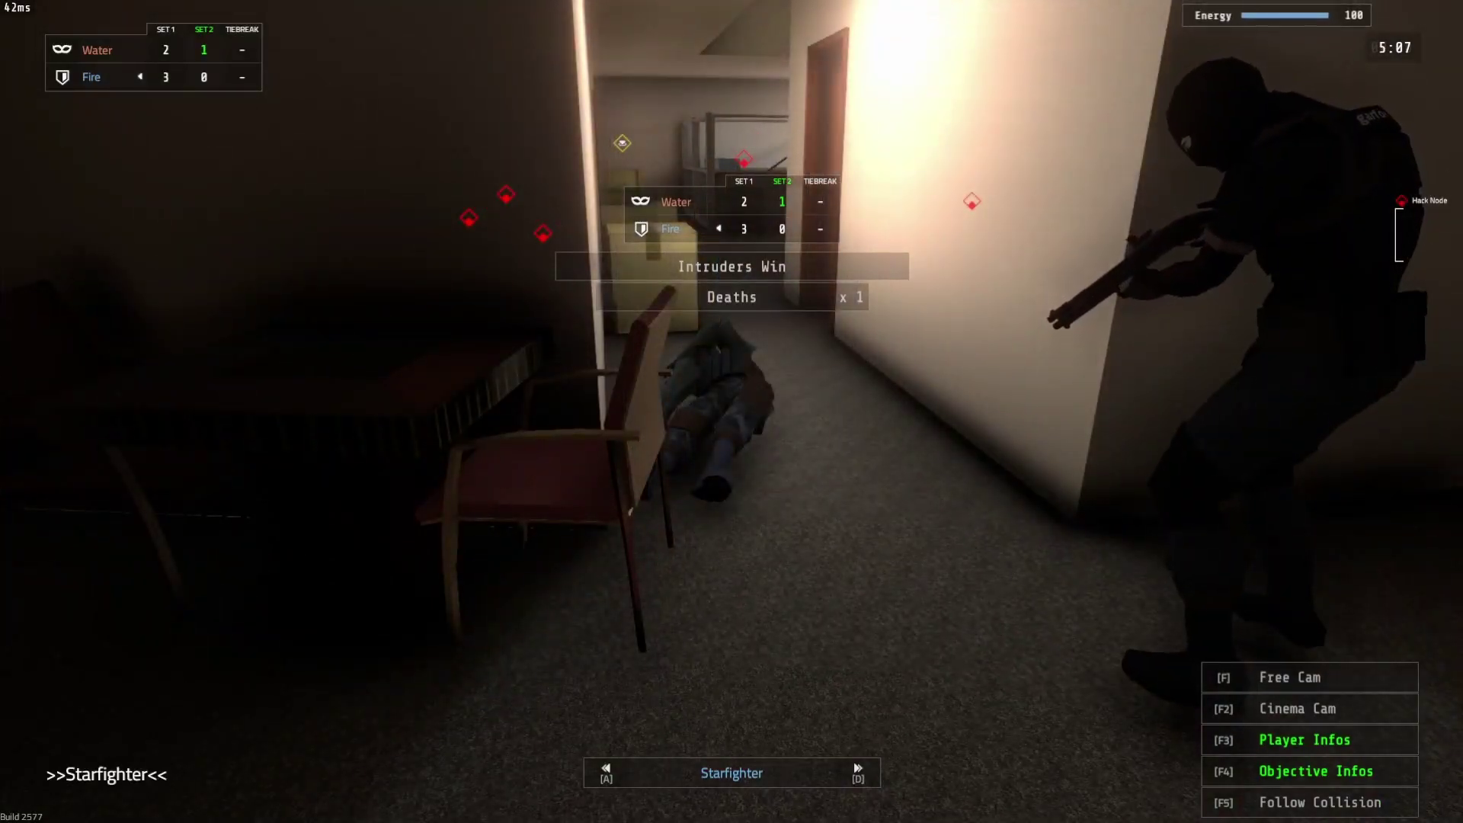
key(f)
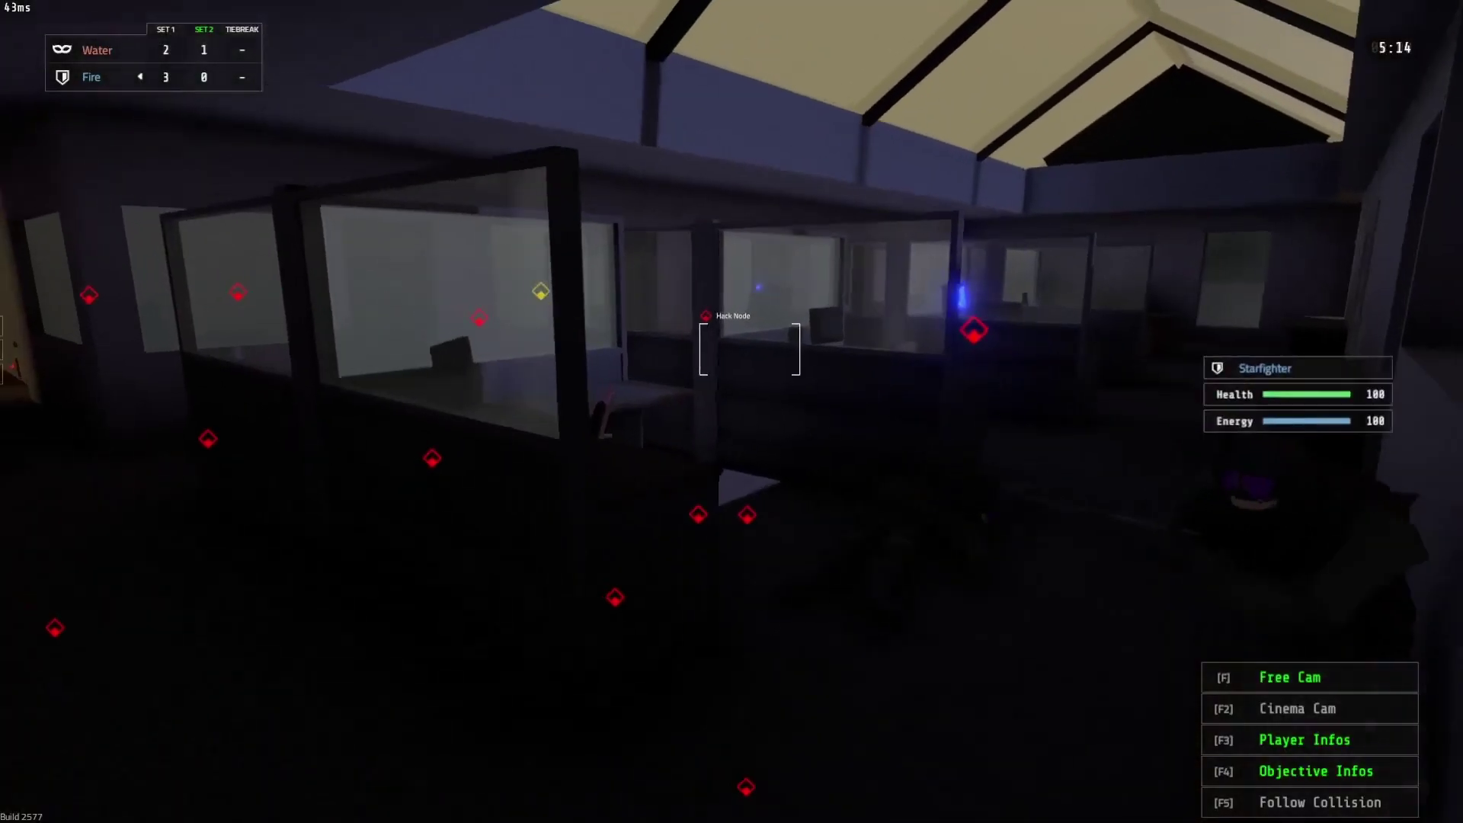